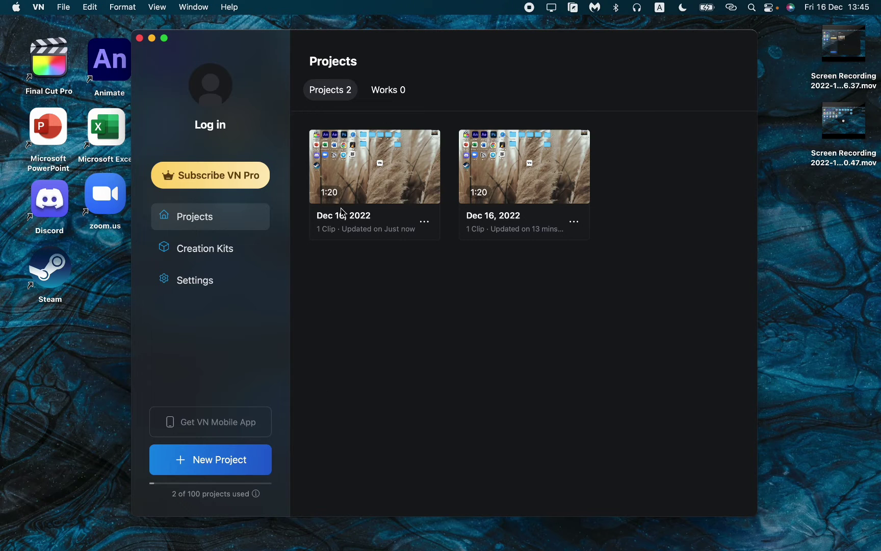
- Drag the VN projects window a little to the right and down
{"action": "left_click_drag", "start_coordinate": [376, 47], "coordinate": [402, 50]}
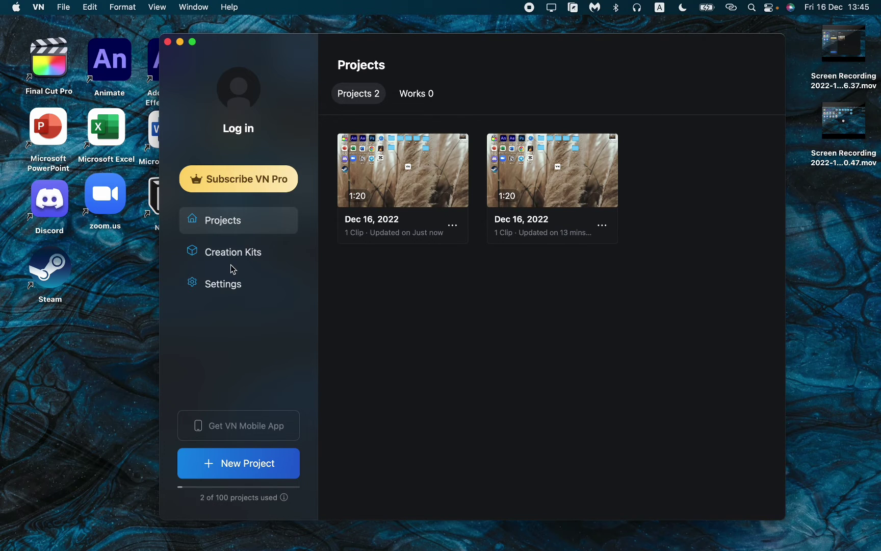
- Show the Watermark option in Settings, which is currently switched off
{"action": "left_click", "coordinate": [227, 285]}
{"action": "left_click", "coordinate": [362, 205]}
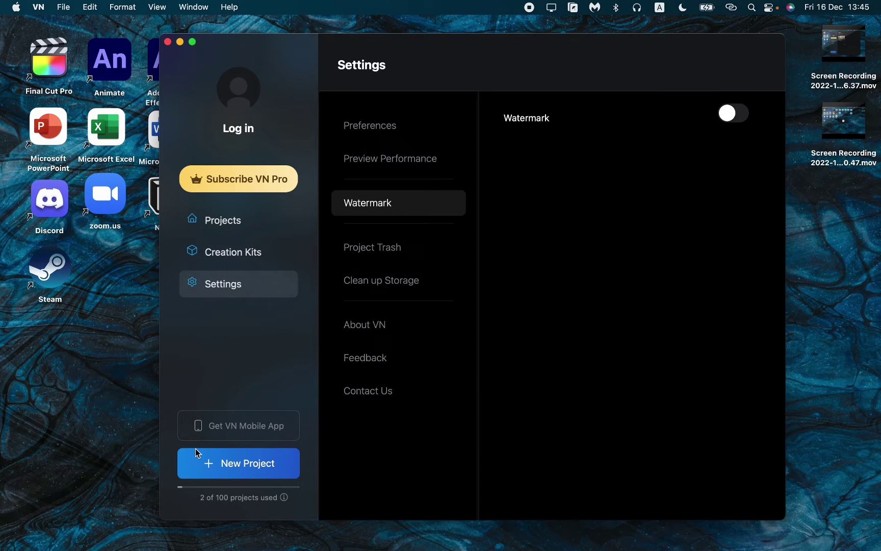
- Create a new project and preview the existing 1:20 Favorite stock clip
{"action": "left_click", "coordinate": [226, 468]}
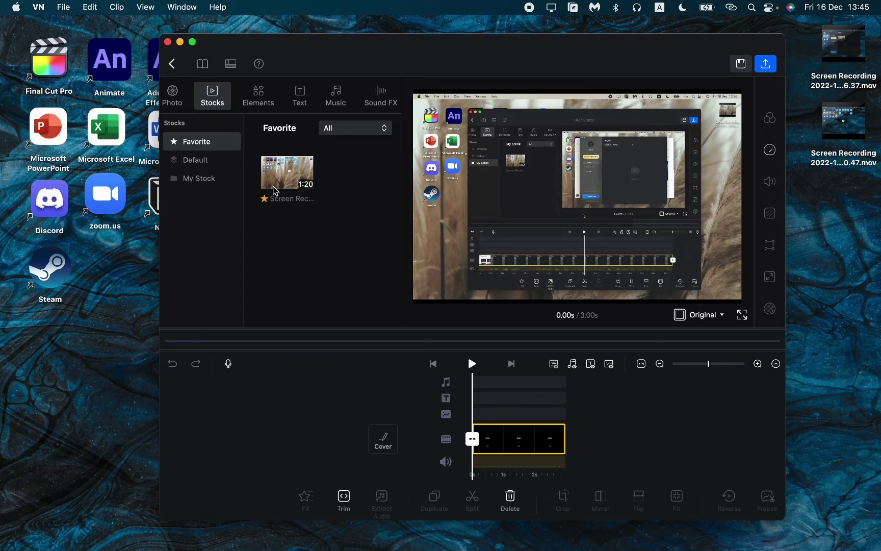
{"action": "left_click_drag", "start_coordinate": [274, 190], "coordinate": [287, 185]}
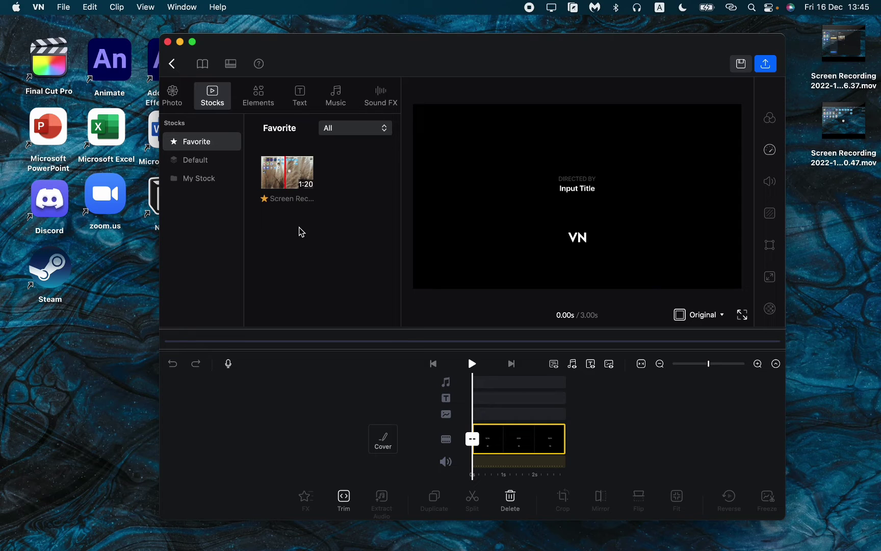
- Choose Import from File App in the Favorite panel and confirm the Import Tips notice
{"action": "right_click", "coordinate": [326, 248]}
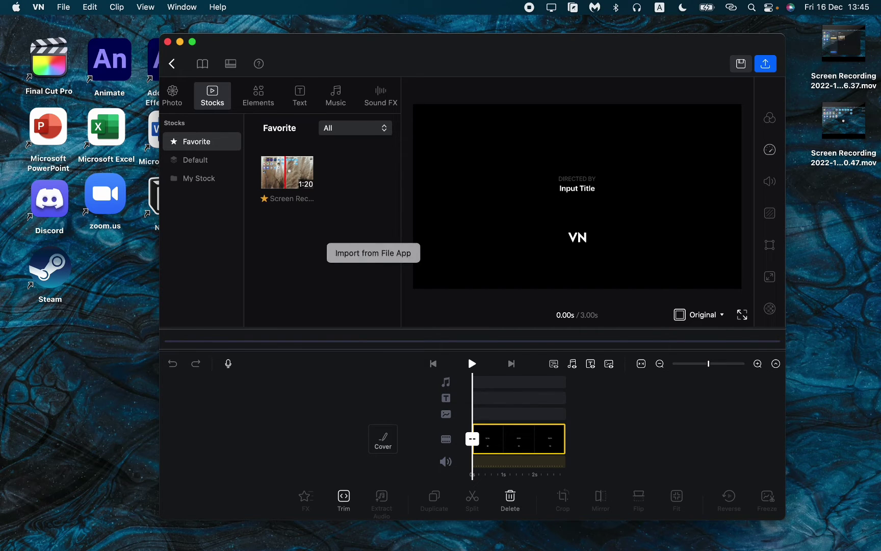
{"action": "left_click", "coordinate": [362, 258]}
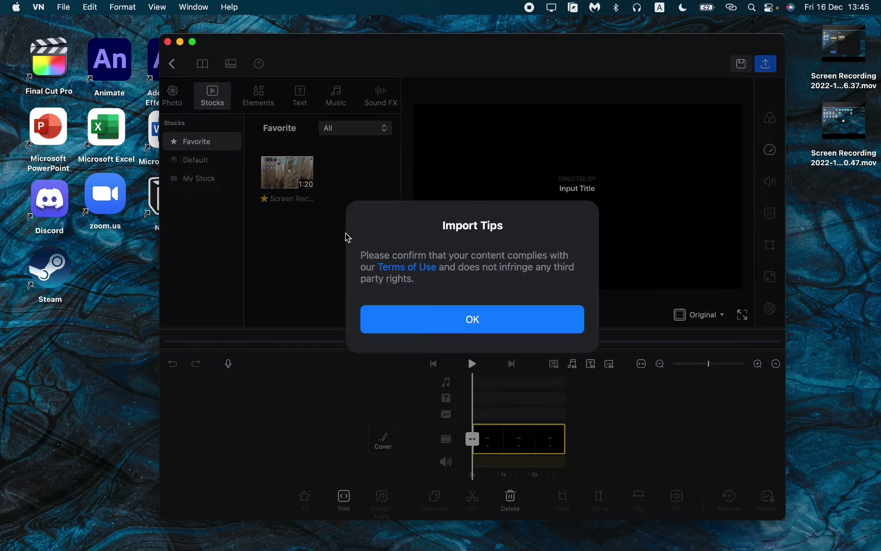
{"action": "left_click", "coordinate": [468, 320]}
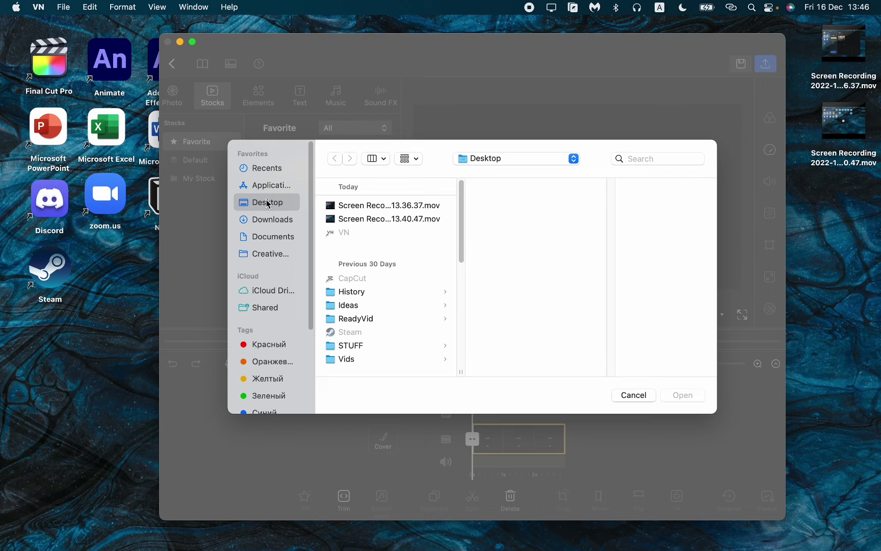
- Import 'Screen Recording 2022-12-16 at 13.40.47.mov' from the Desktop into Favorite stocks
{"action": "left_click", "coordinate": [269, 219]}
{"action": "left_click", "coordinate": [268, 202]}
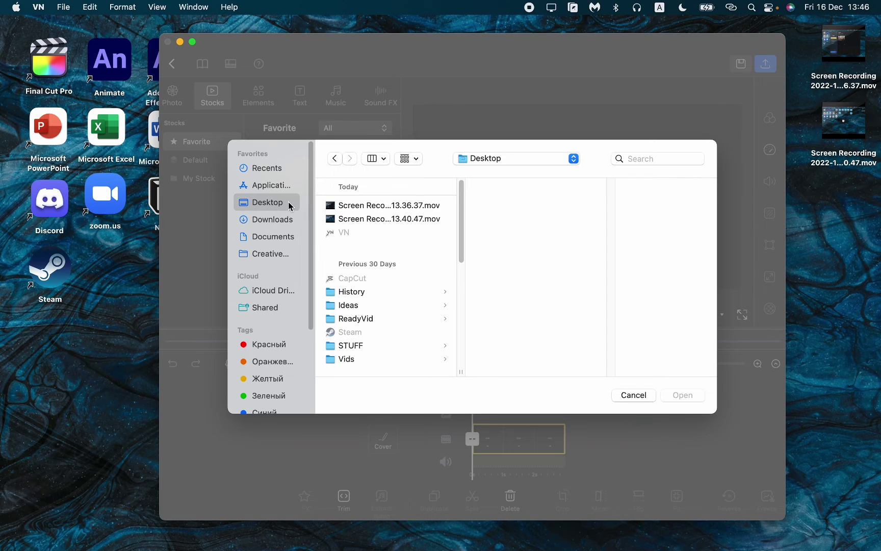
{"action": "left_click", "coordinate": [369, 220]}
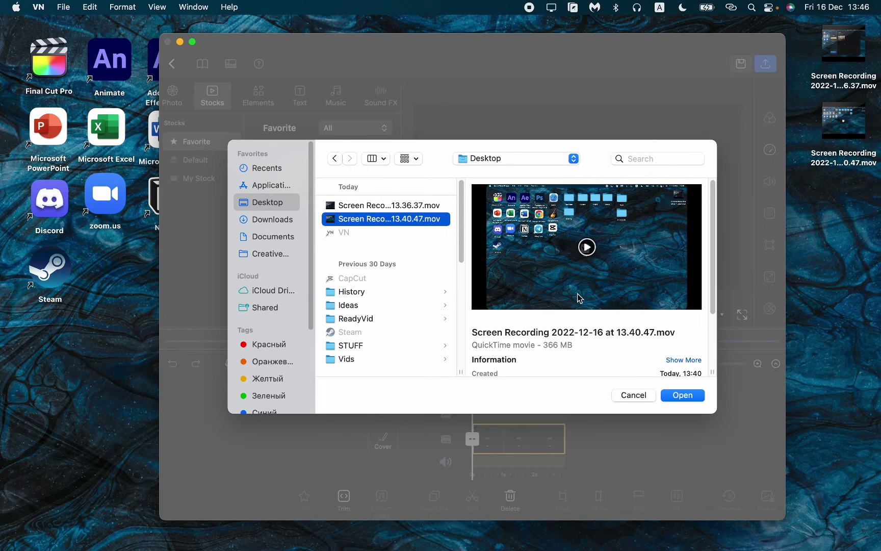
{"action": "left_click", "coordinate": [682, 396]}
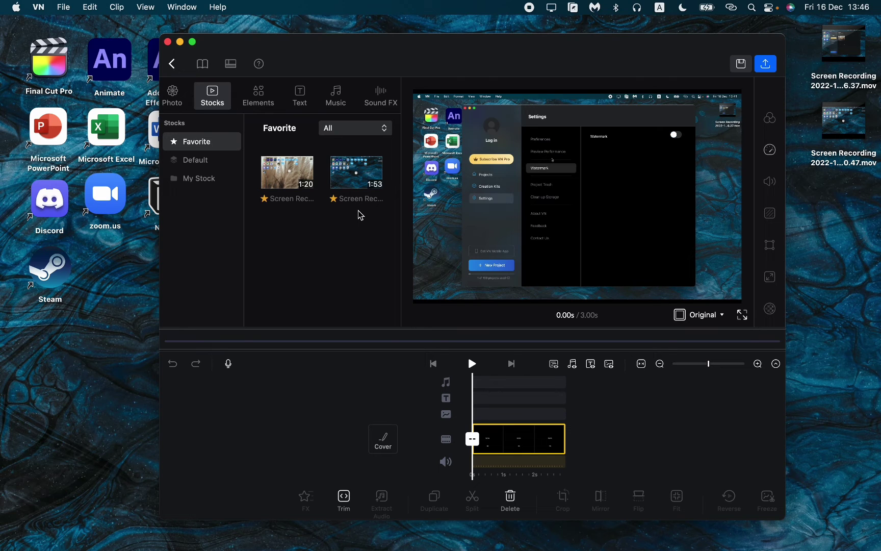
- Place the 1:53 recording on the timeline, delete the end title, and leave FX unapplied
{"action": "left_click_drag", "start_coordinate": [356, 173], "coordinate": [467, 441]}
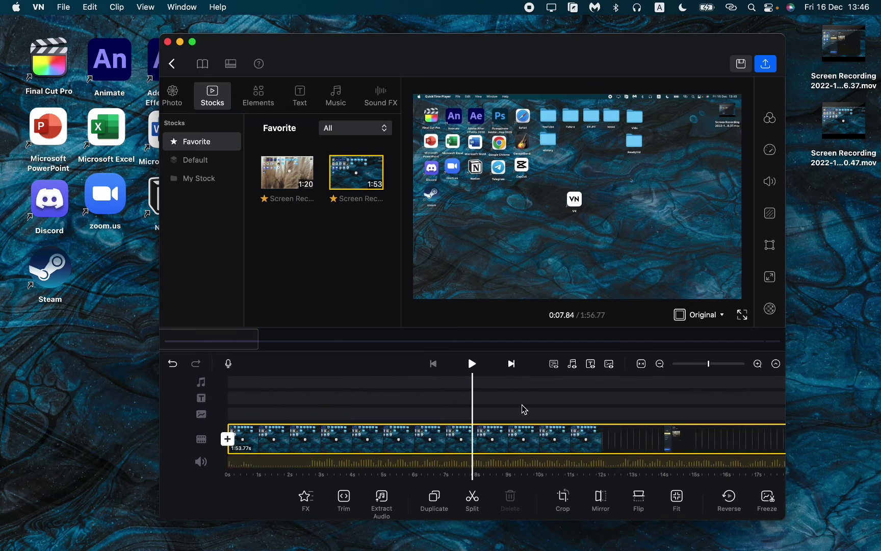
{"action": "scroll", "coordinate": [536, 387], "scroll_direction": "right", "scroll_amount": 10}
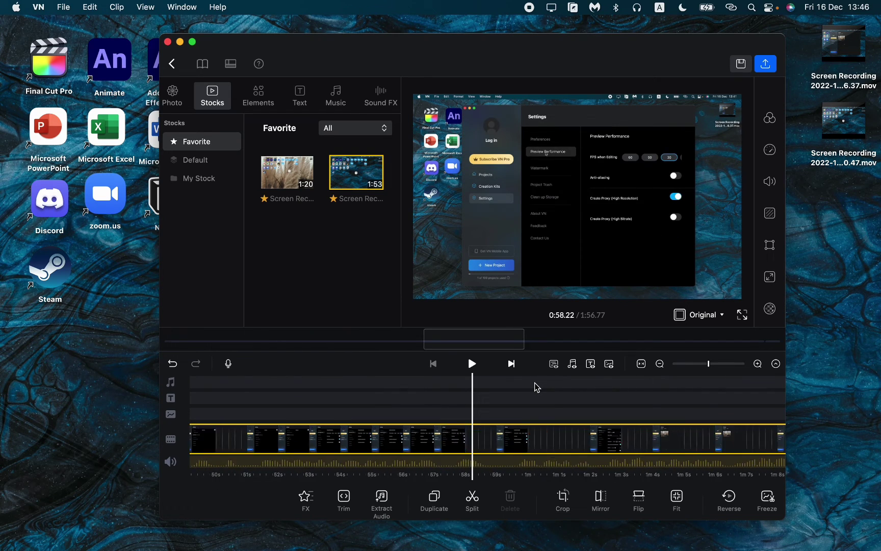
{"action": "scroll", "coordinate": [536, 387], "scroll_direction": "right", "scroll_amount": 10}
{"action": "scroll", "coordinate": [482, 413], "scroll_direction": "right", "scroll_amount": 10}
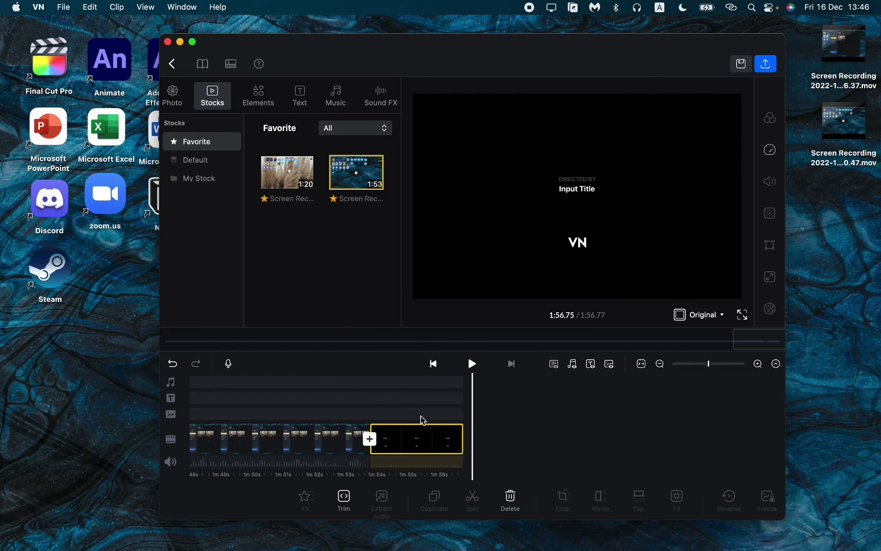
{"action": "key", "text": "BackSpace"}
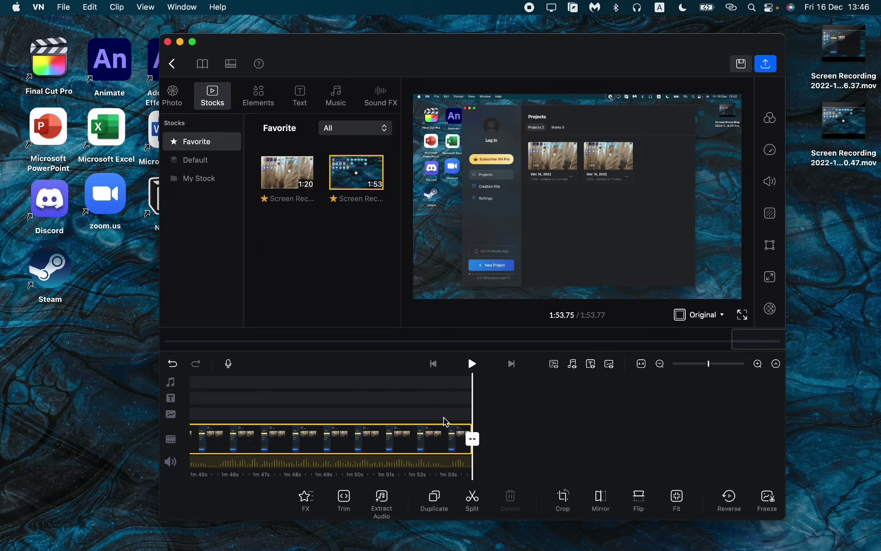
{"action": "scroll", "coordinate": [416, 417], "scroll_direction": "left", "scroll_amount": 10}
{"action": "scroll", "coordinate": [399, 415], "scroll_direction": "left", "scroll_amount": 5}
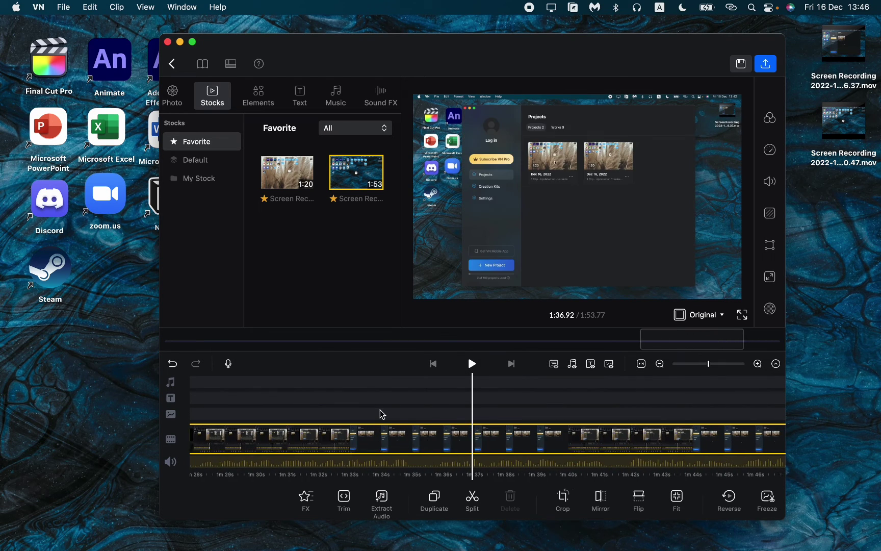
{"action": "left_click", "coordinate": [383, 433]}
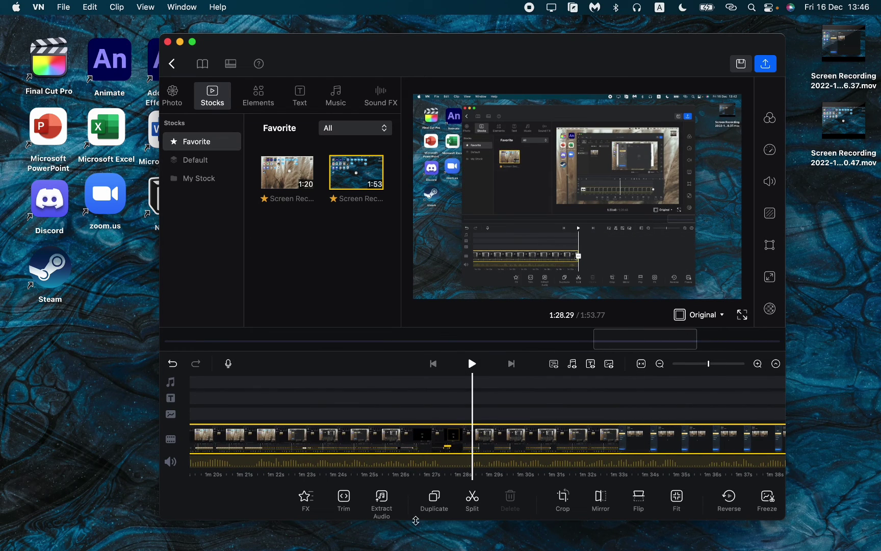
{"action": "left_click", "coordinate": [305, 497]}
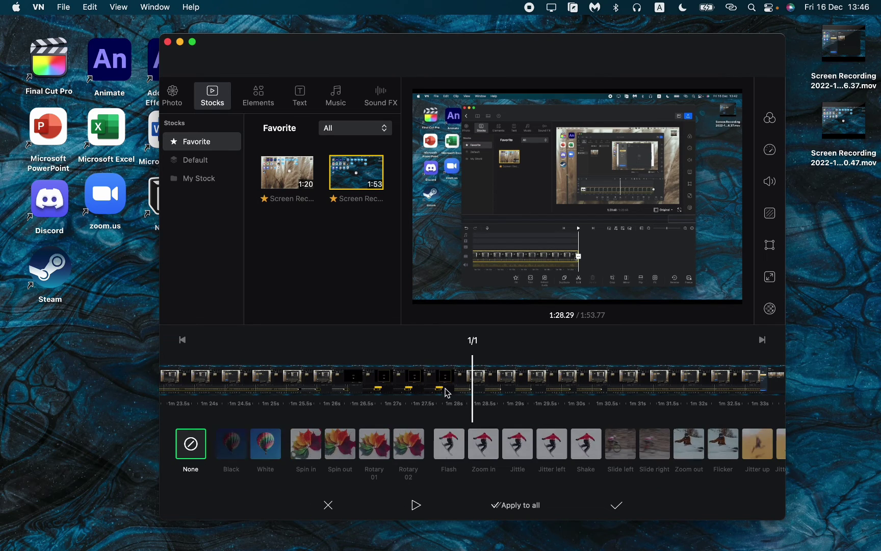
{"action": "left_click", "coordinate": [616, 504]}
{"action": "scroll", "coordinate": [526, 418], "scroll_direction": "right", "scroll_amount": 5}
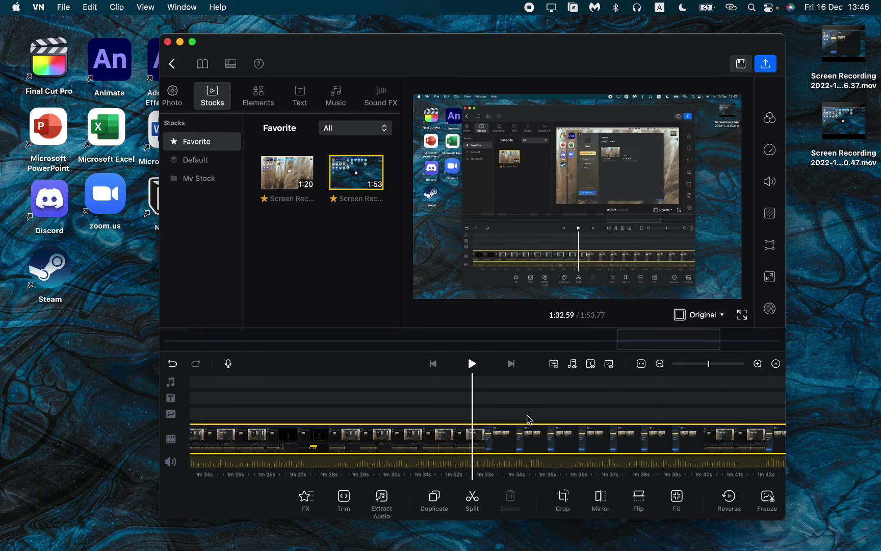
{"action": "scroll", "coordinate": [527, 417], "scroll_direction": "right", "scroll_amount": 5}
{"action": "scroll", "coordinate": [527, 418], "scroll_direction": "right", "scroll_amount": 5}
{"action": "scroll", "coordinate": [526, 418], "scroll_direction": "right", "scroll_amount": 4}
{"action": "scroll", "coordinate": [527, 418], "scroll_direction": "left", "scroll_amount": 3}
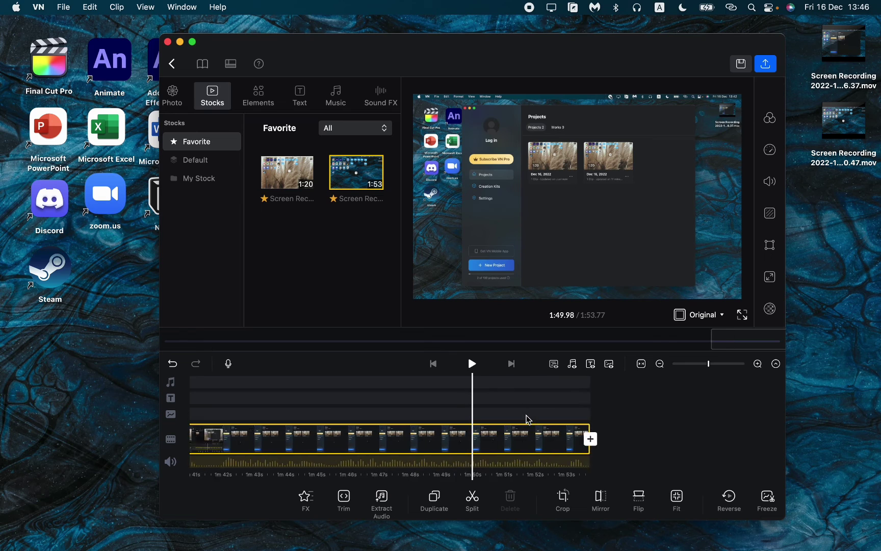
{"action": "scroll", "coordinate": [526, 418], "scroll_direction": "left", "scroll_amount": 5}
{"action": "scroll", "coordinate": [526, 418], "scroll_direction": "left", "scroll_amount": 4}
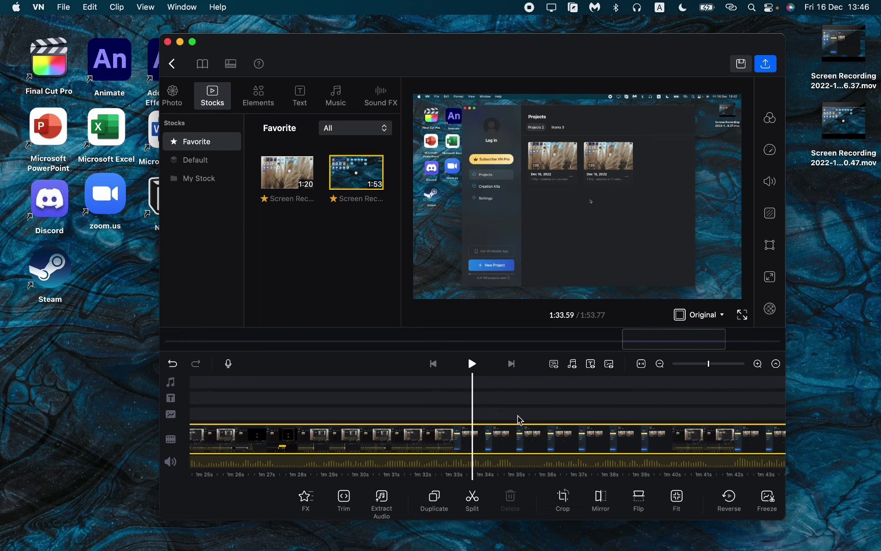
- Save the 1:53.77 project and return to the Projects list
{"action": "left_click", "coordinate": [741, 64]}
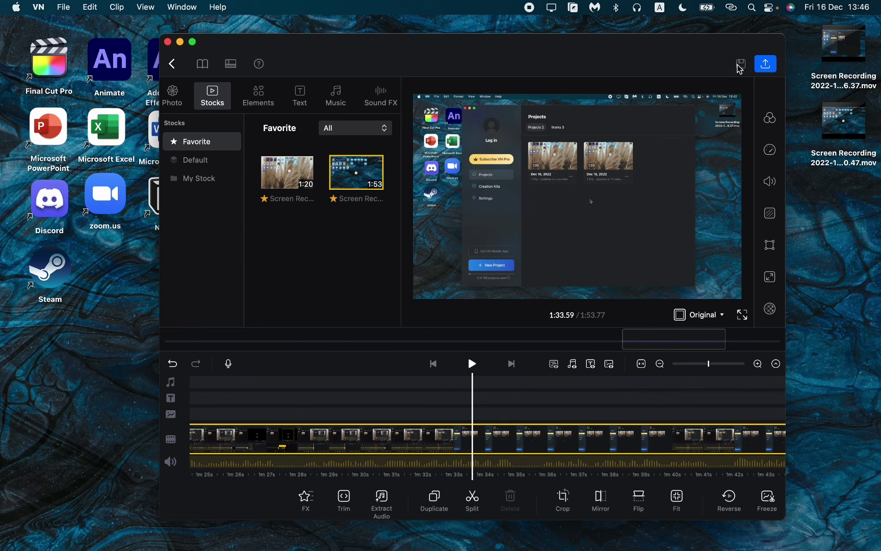